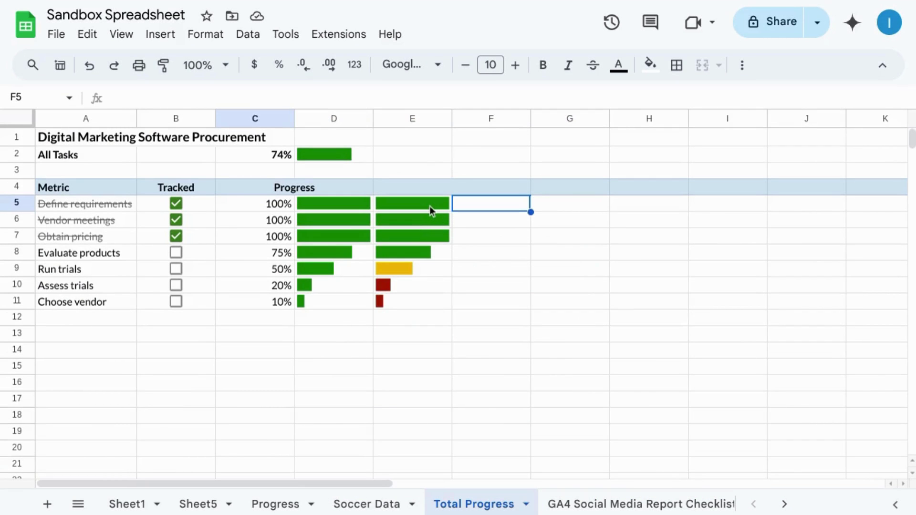
Step: Select the empty cells E5:E11 beside the Progress values for the bars
drag(430, 206, 429, 304)
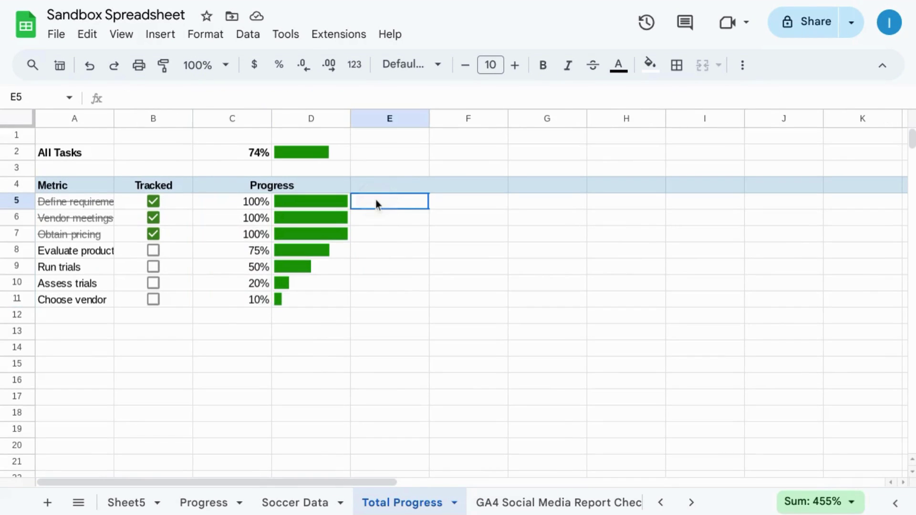
drag(376, 200, 373, 297)
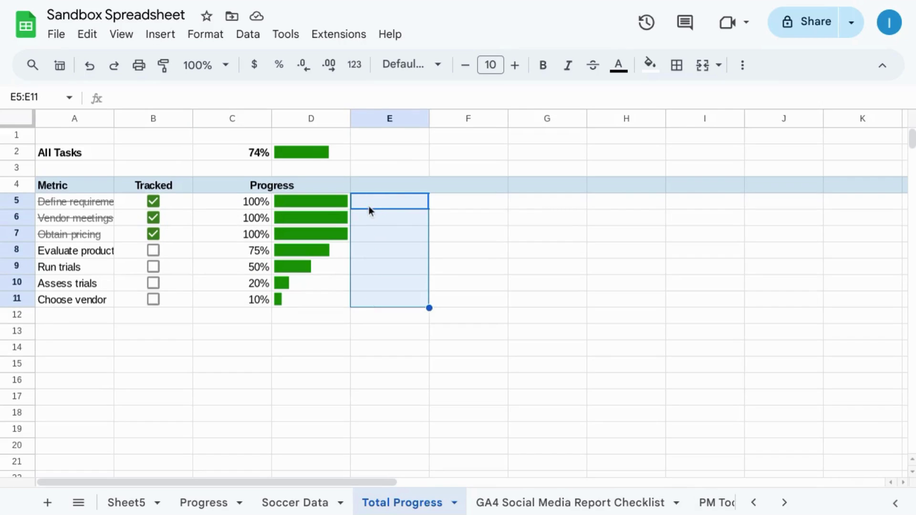
Step: Start a bar SPARKLINE formula in E5 that uses C5 as its data
click(369, 206)
text(=spa)
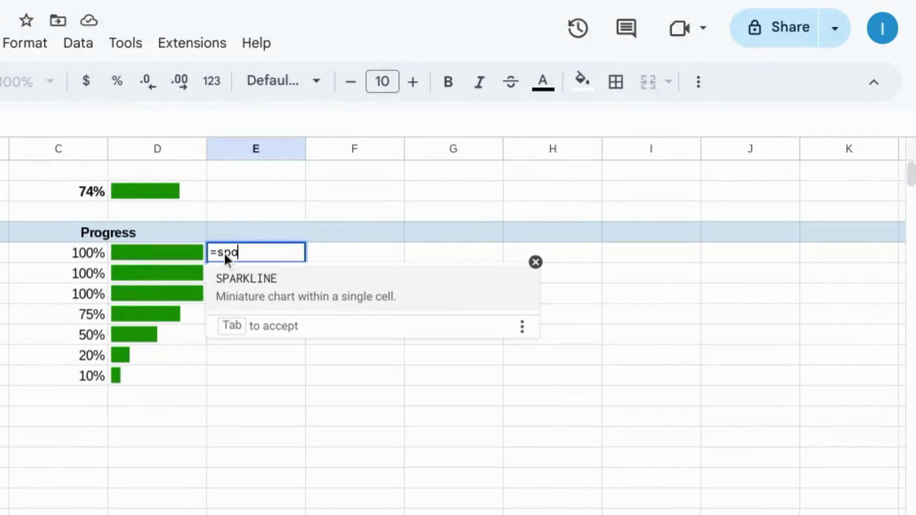
text(rk)
key(Tab)
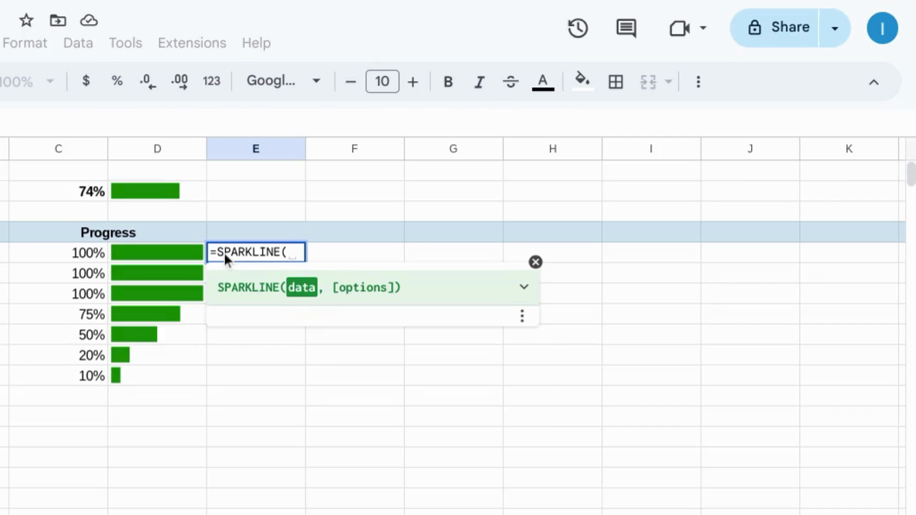
click(67, 252)
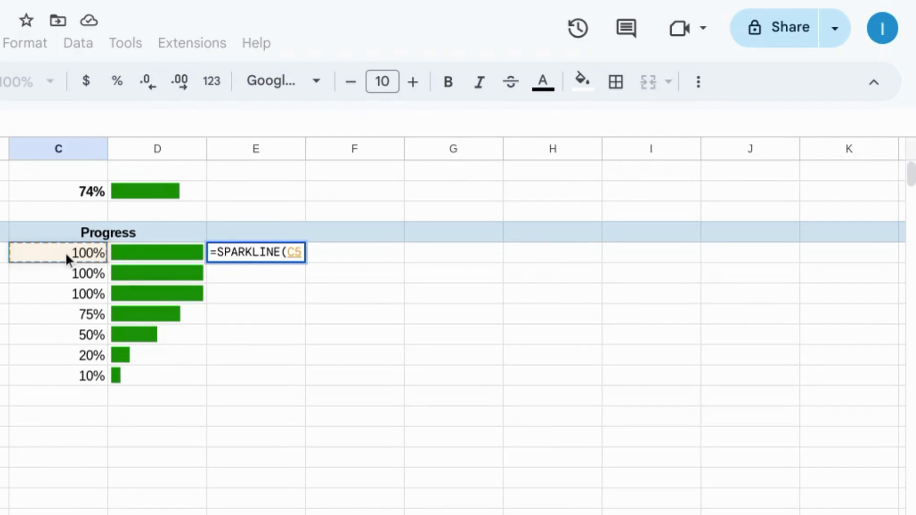
text(,{)
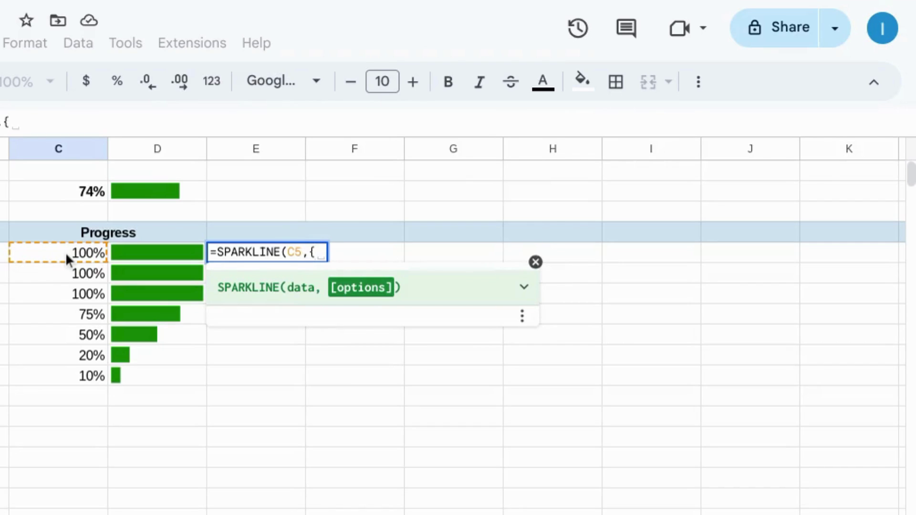
text("charttype")
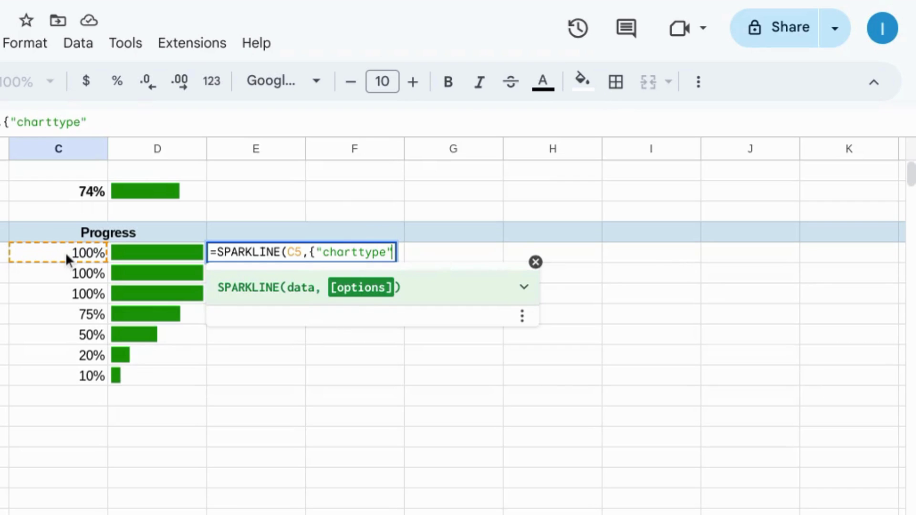
text(,"bar";)
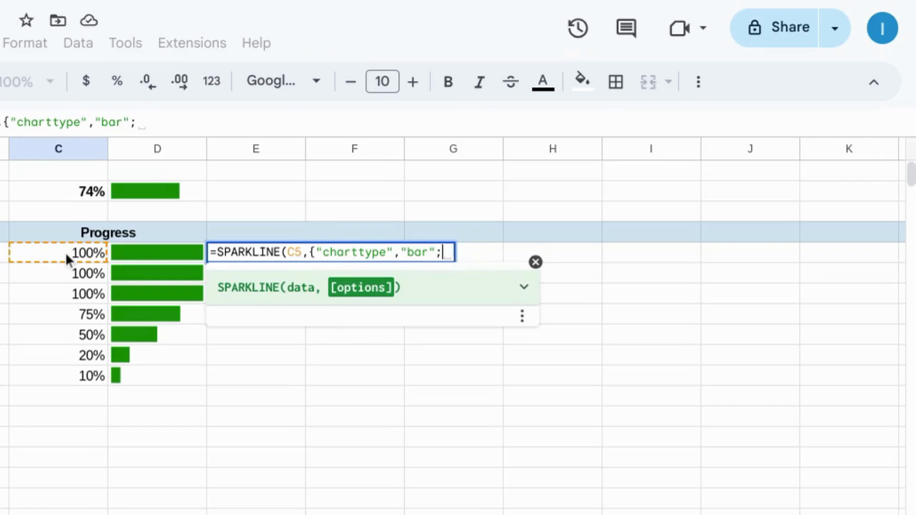
text("max",)
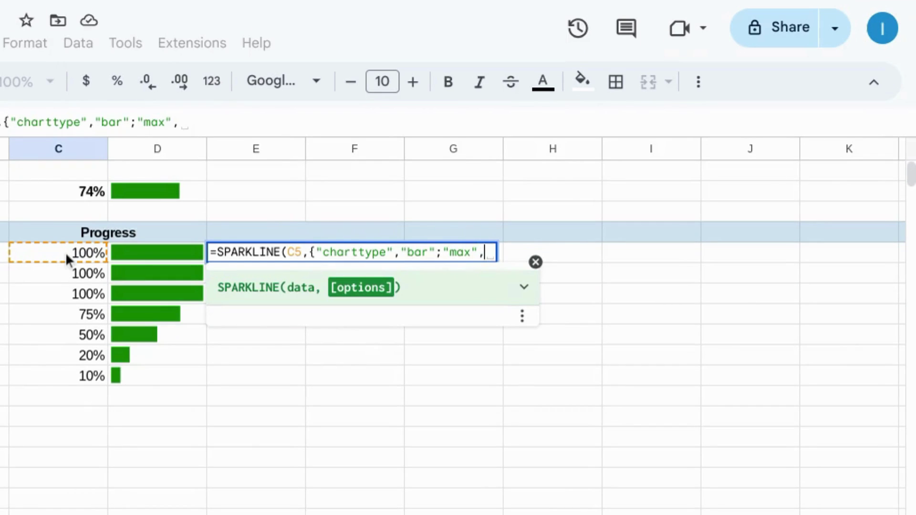
text(100%)
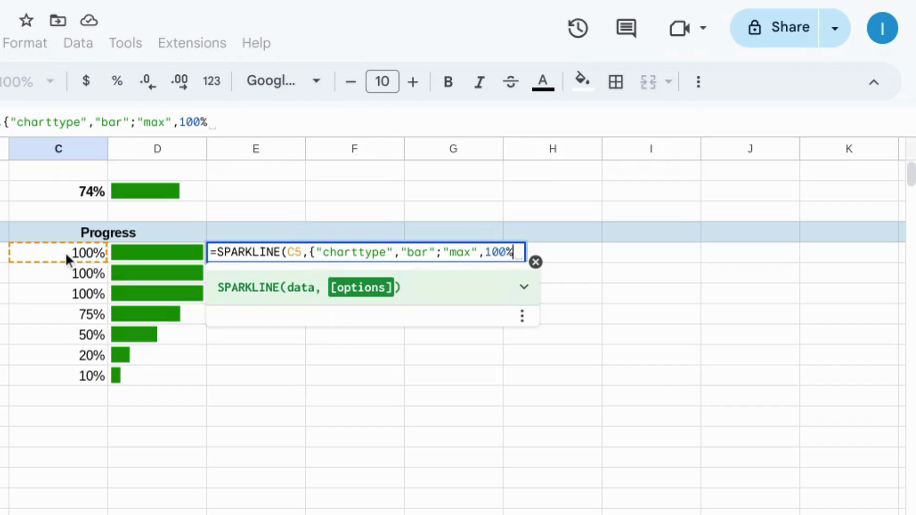
text(;"color1")
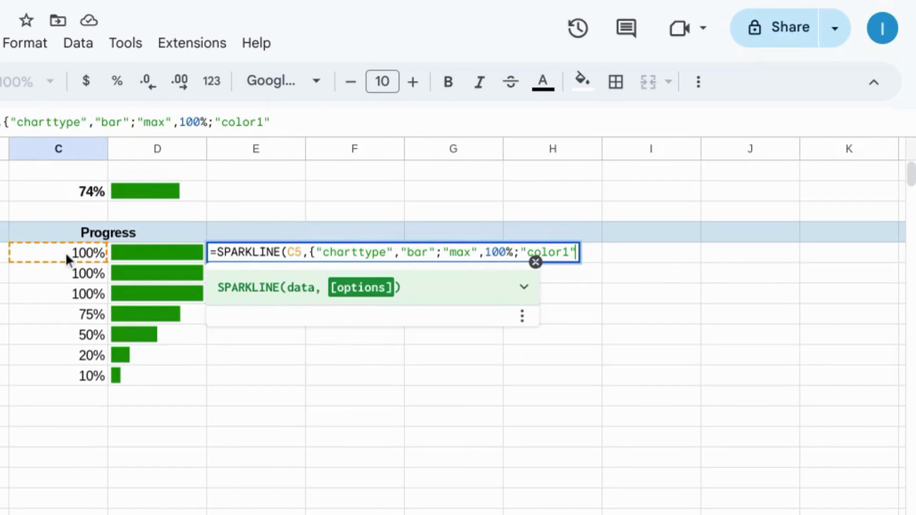
text(, )
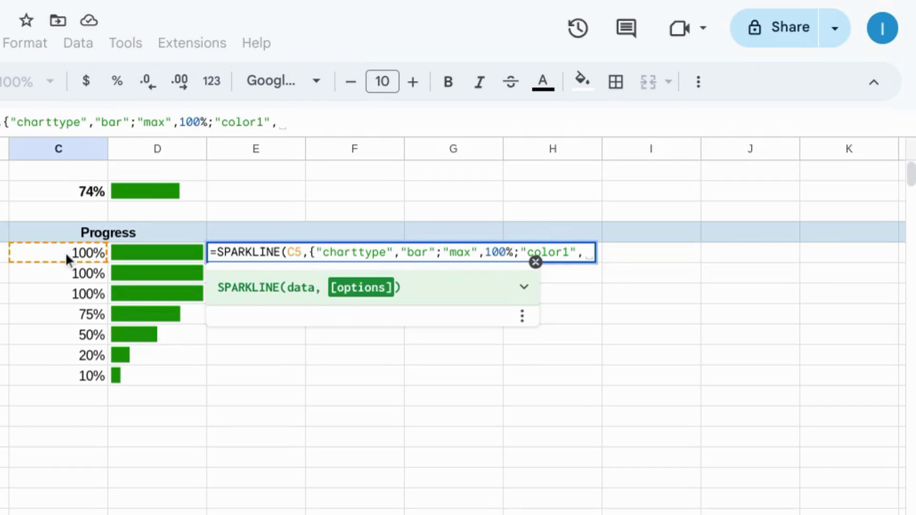
text(I)
Step: Add an IFS colour rule: red below 34%, yellow 34–67%, green at 67% or more
key(BackSpace)
text(if)
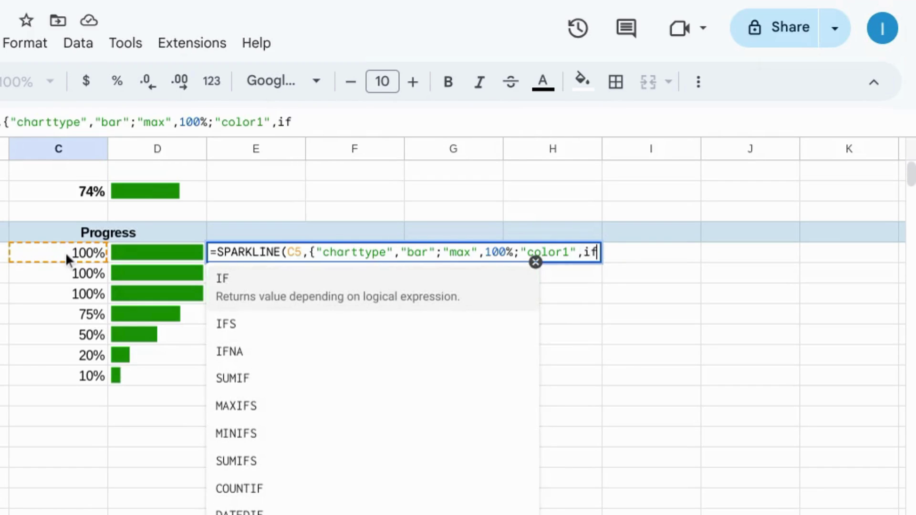
key(Down)
key(Tab)
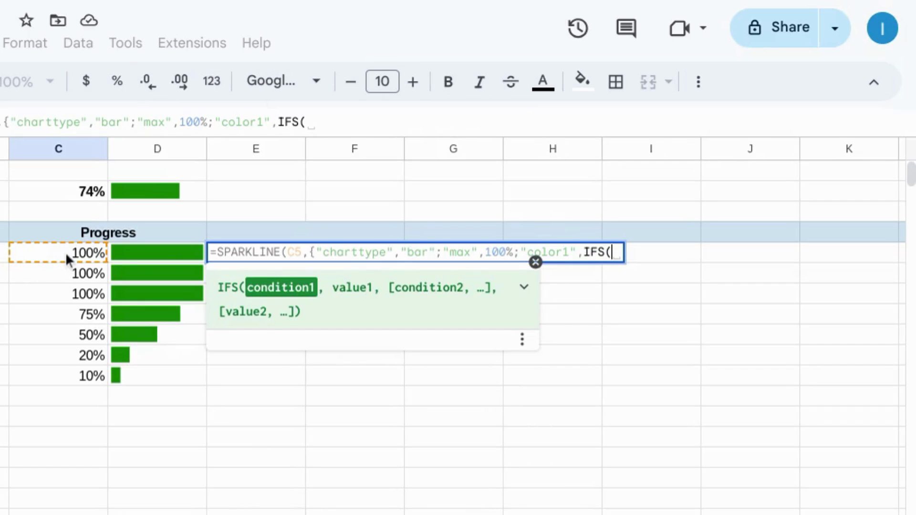
text(C)
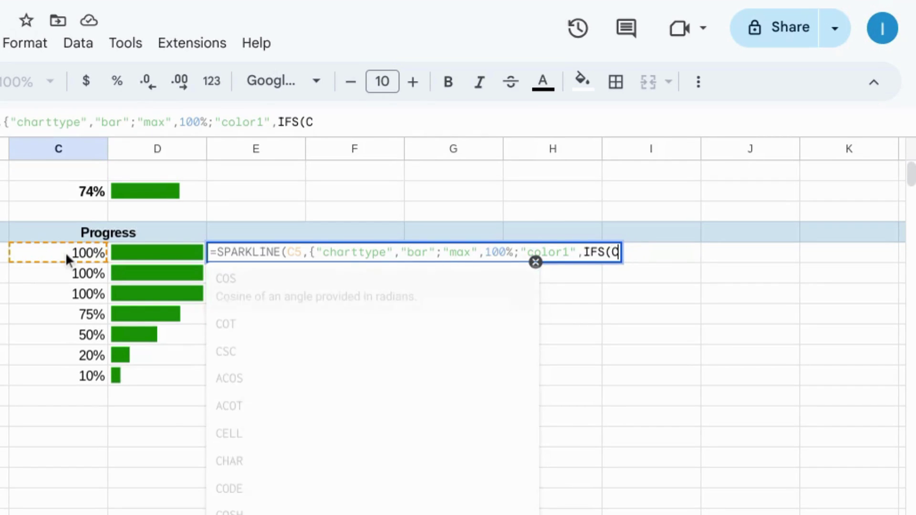
text(5)
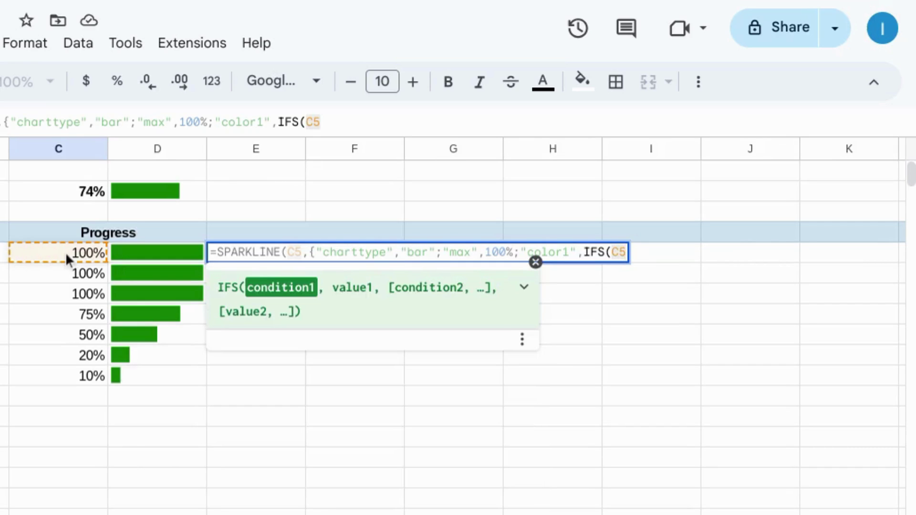
text(<34)
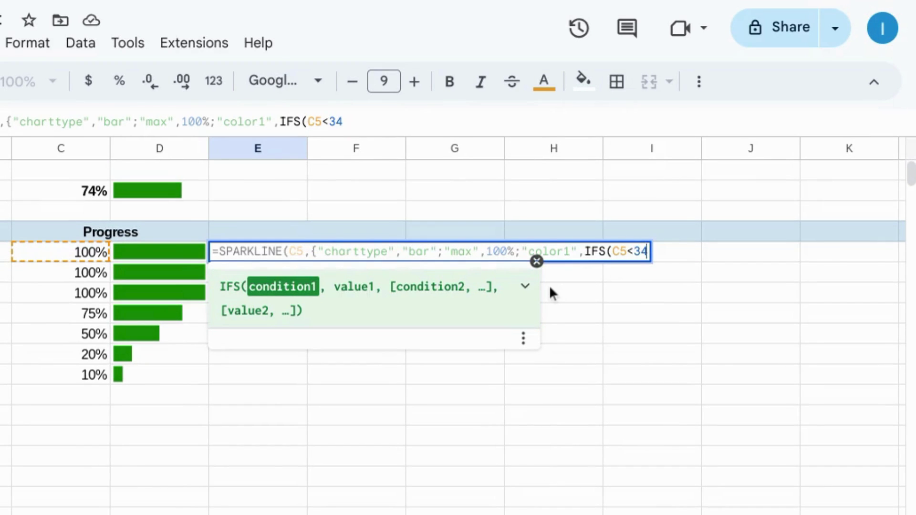
text(%,")
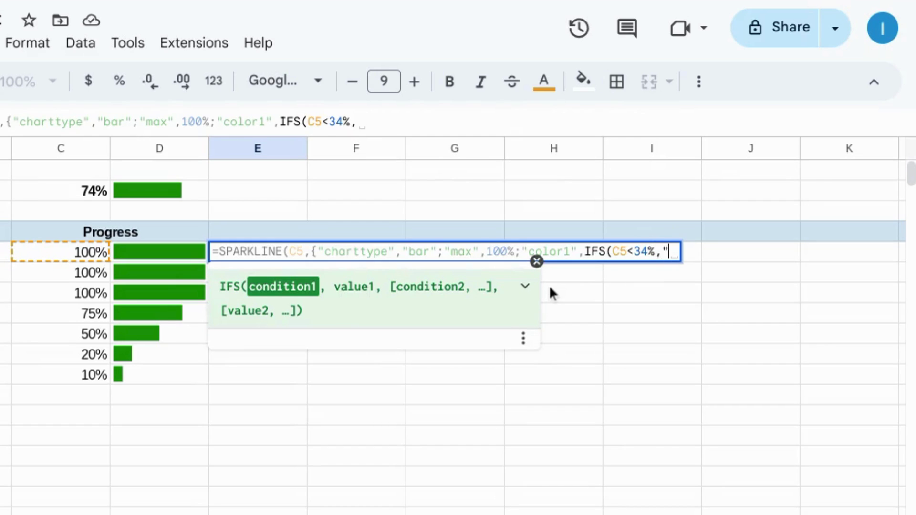
text(#a61c00")
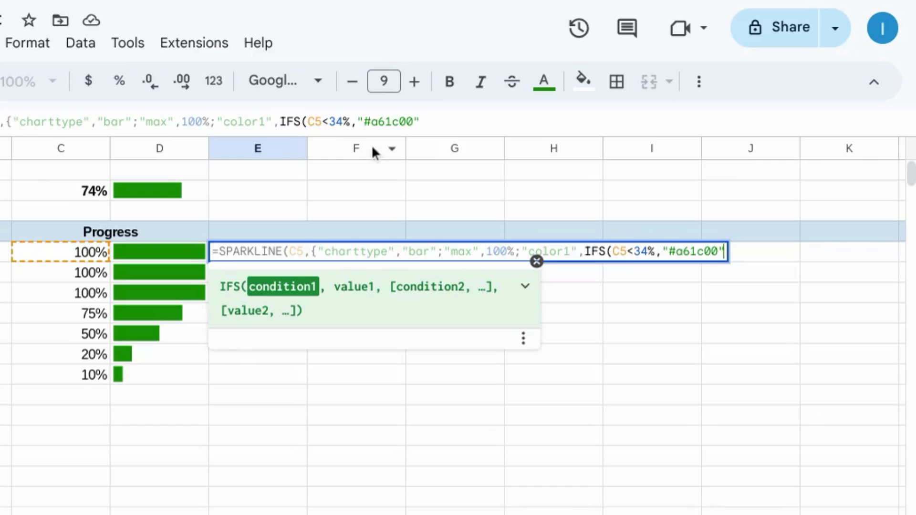
text(,)
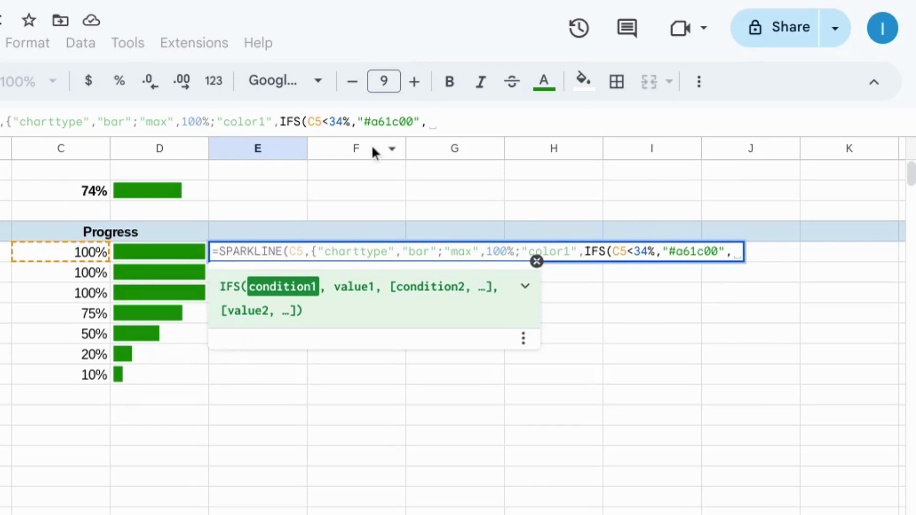
text(AND)
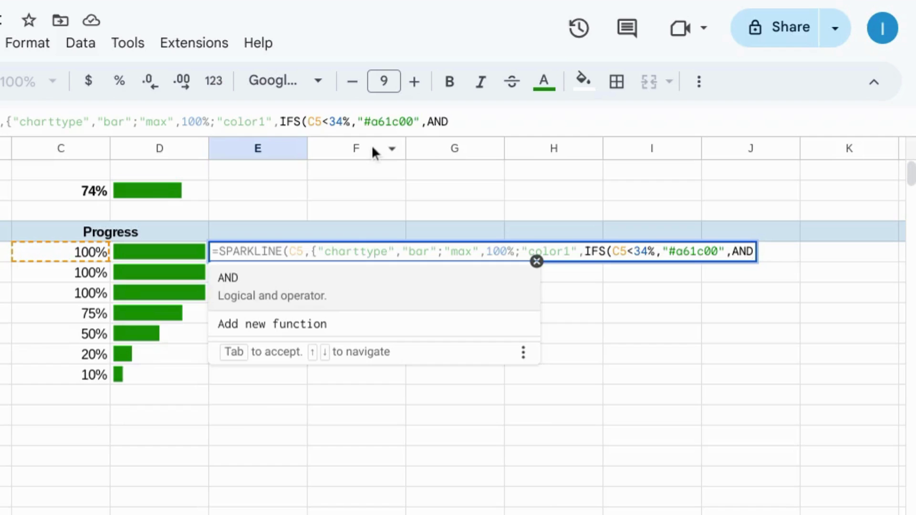
text((C5)
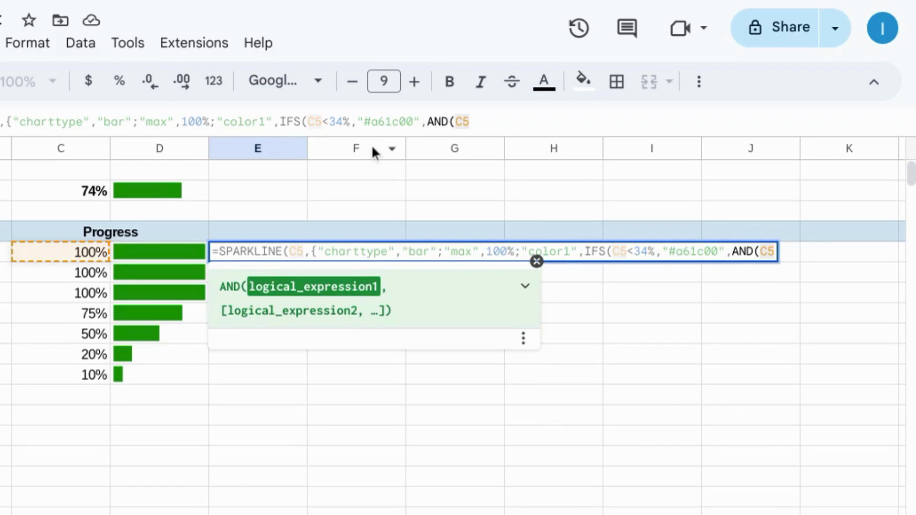
text(>=)
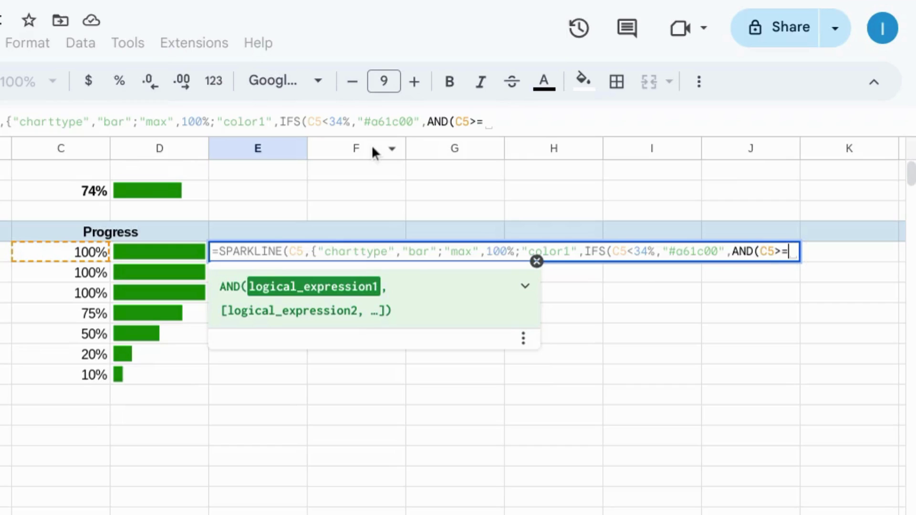
text(34%)
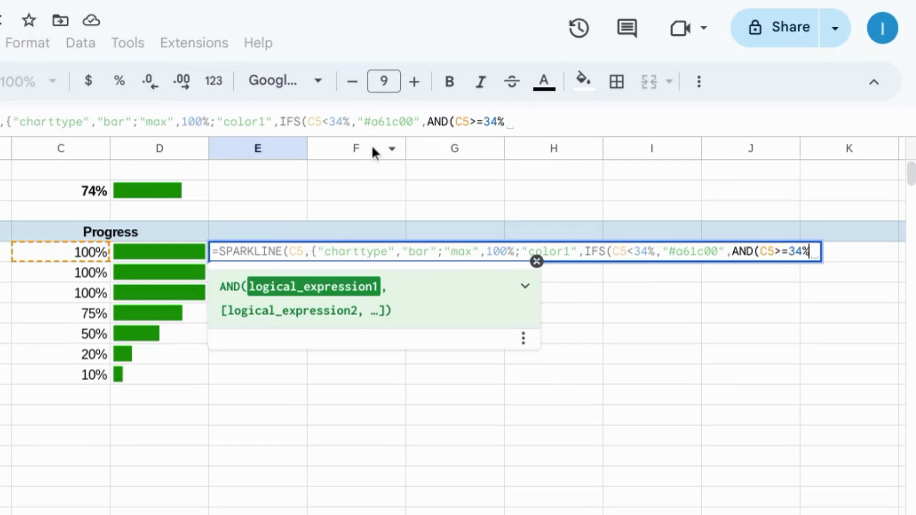
text(,C)
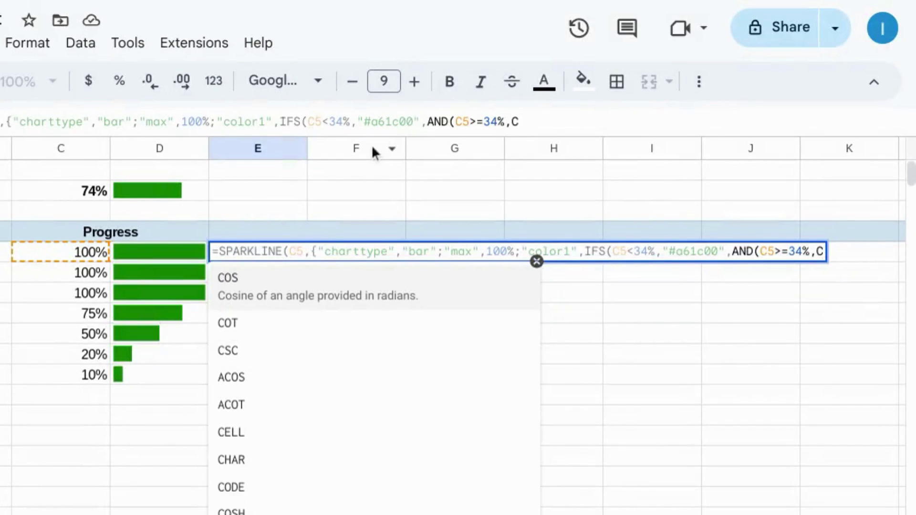
text(5)
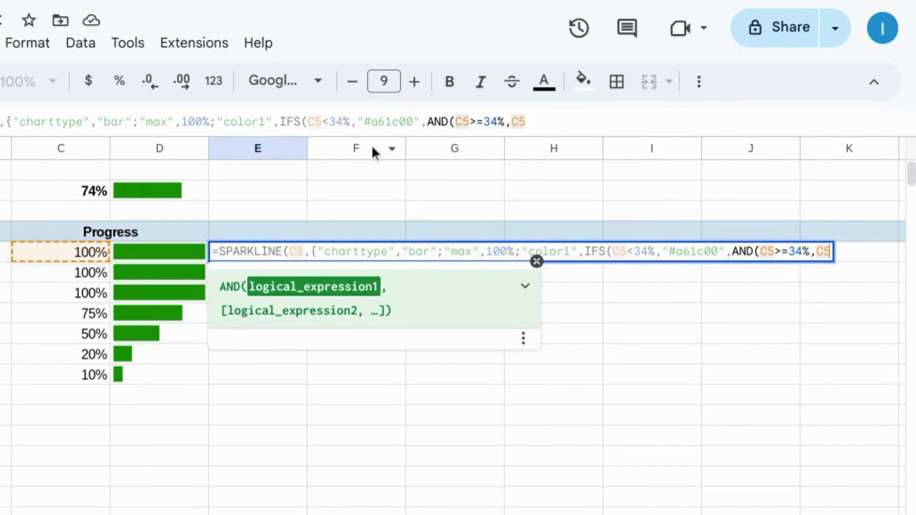
text(<)
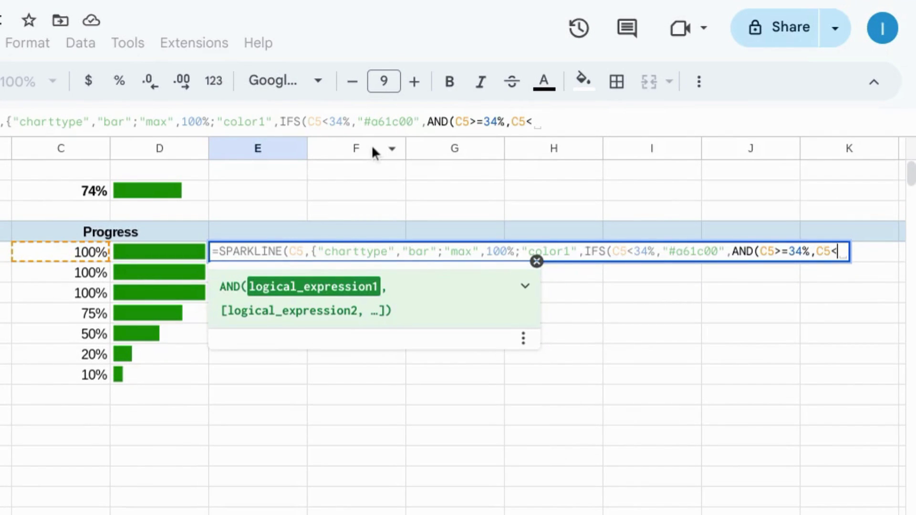
text(67%))
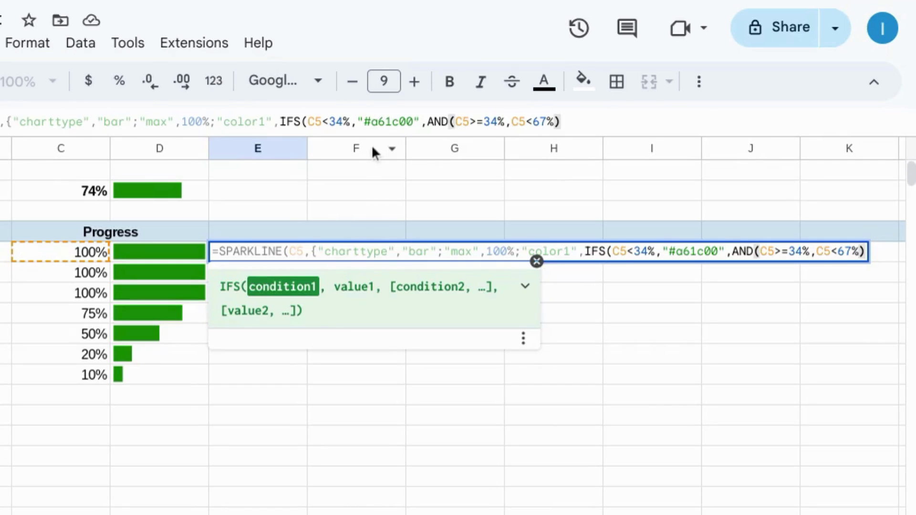
text(,"#f7cb4d")
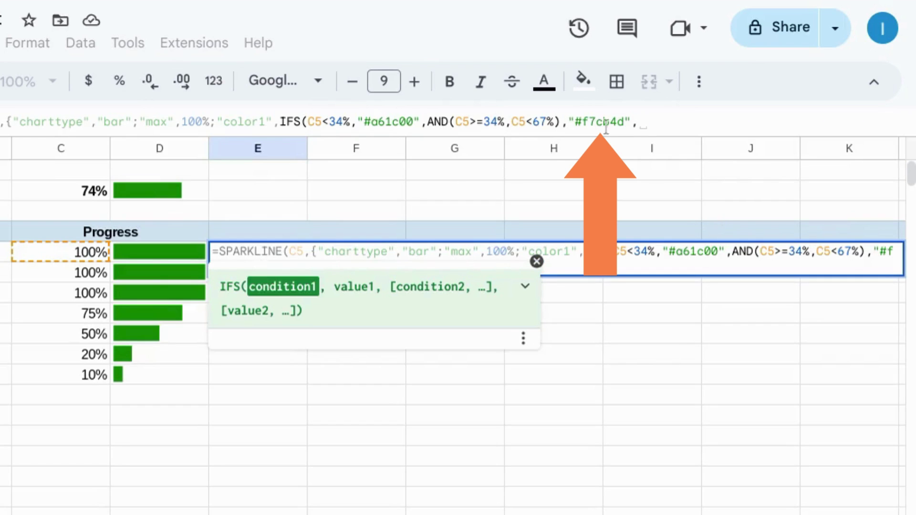
text(,C5)
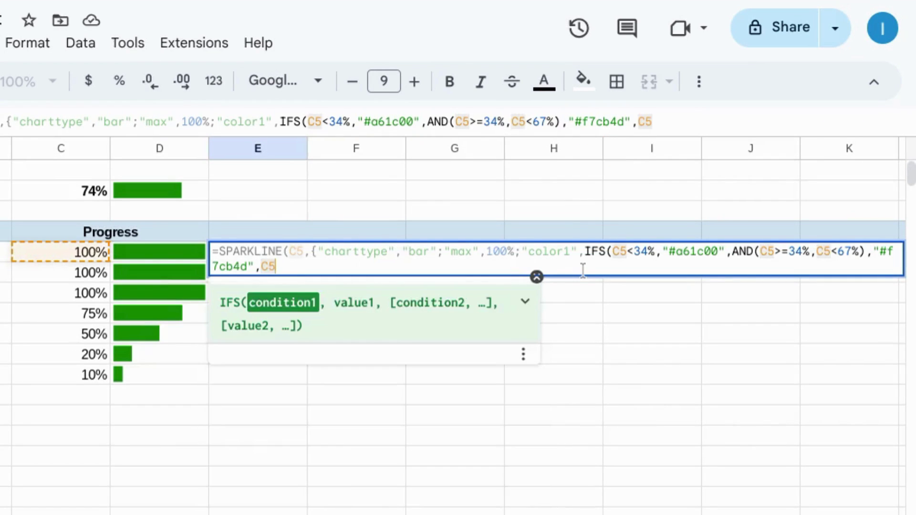
text(>)
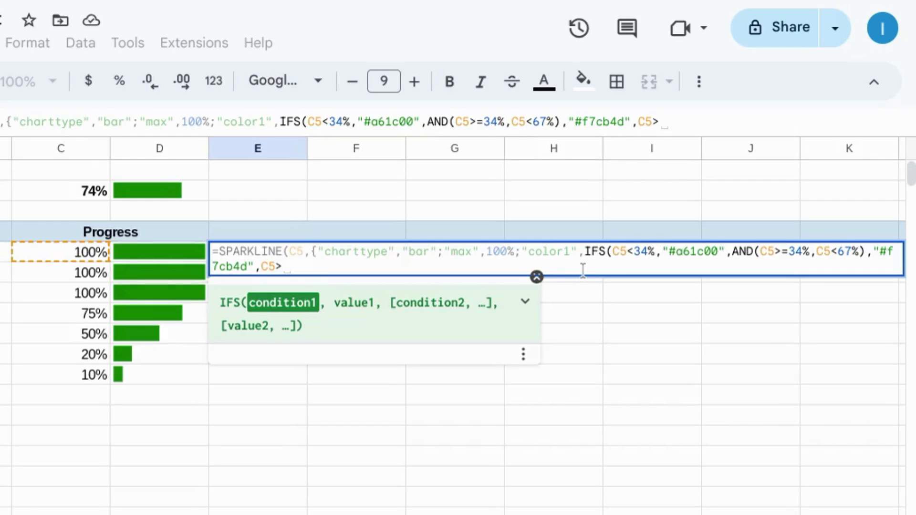
text(=)
text(67%)
text(,"gr)
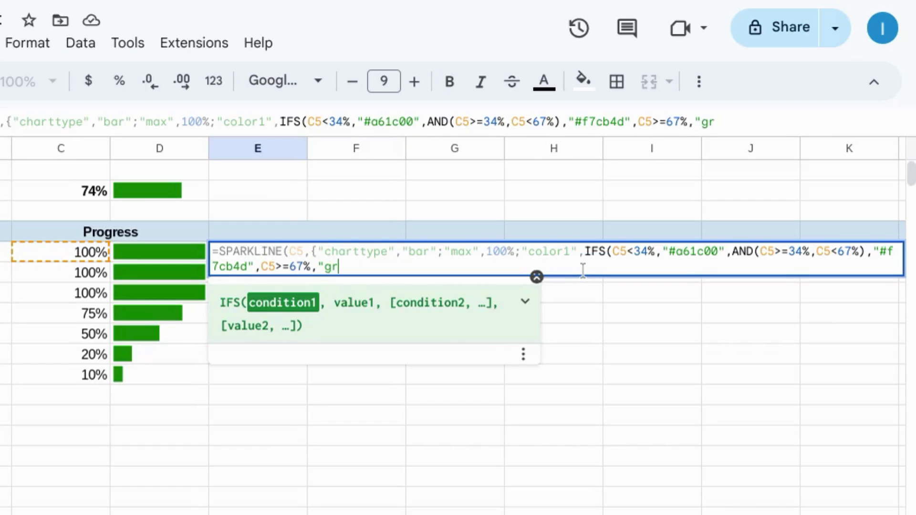
text(een"))
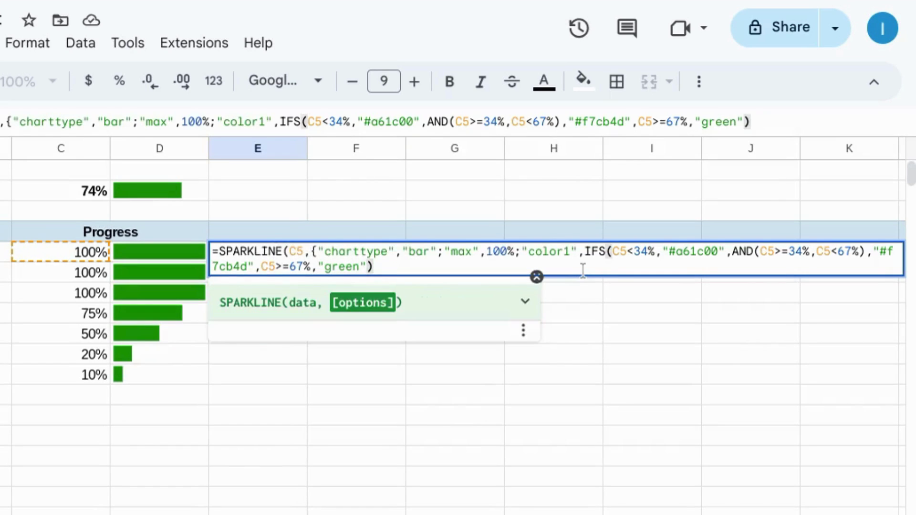
text(}))
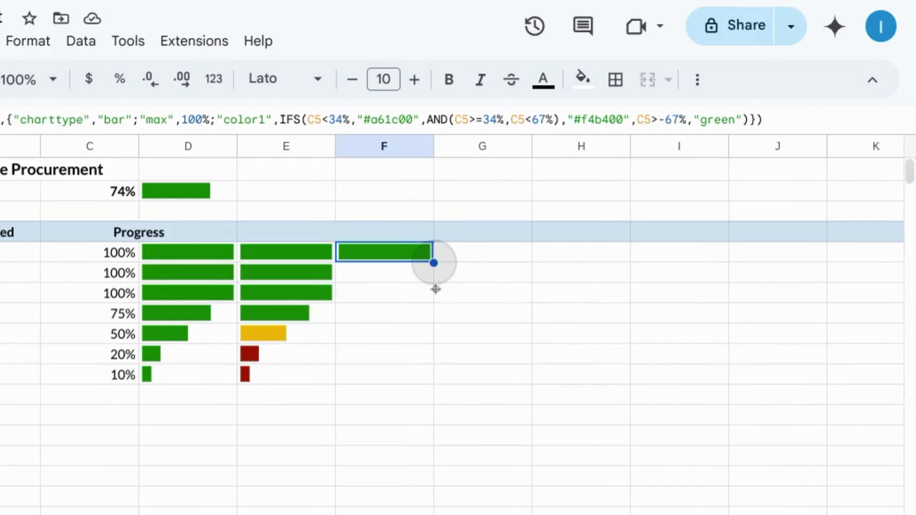
Step: Fill the bar formula down F5:F11, set Run trials to 68%, and bold D2
drag(433, 263, 430, 374)
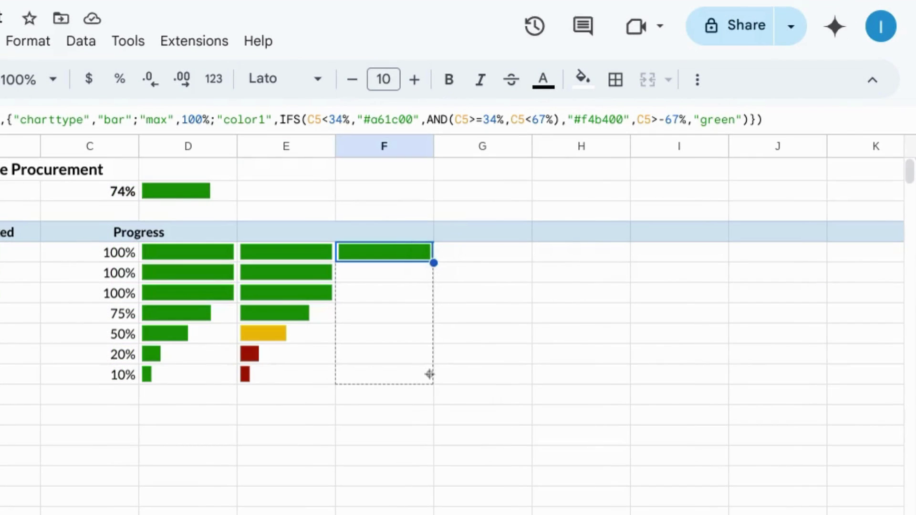
click(113, 334)
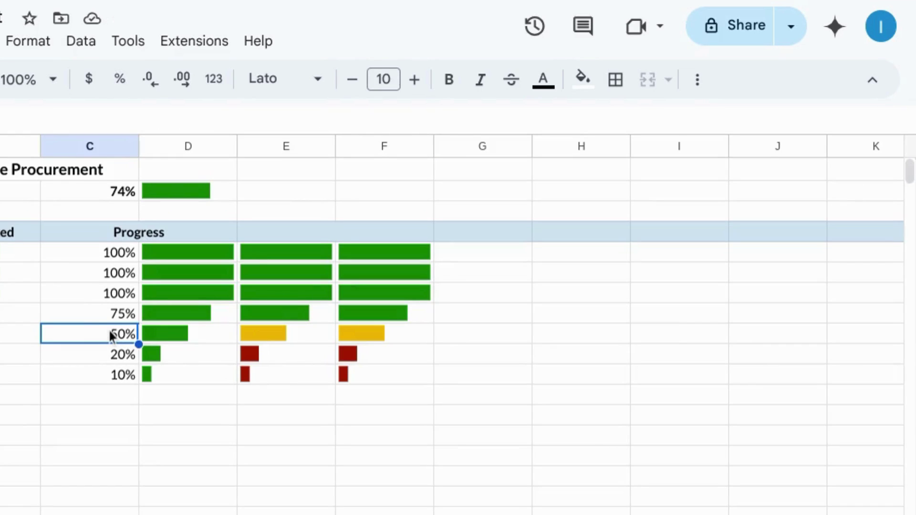
text(68)
key(Return)
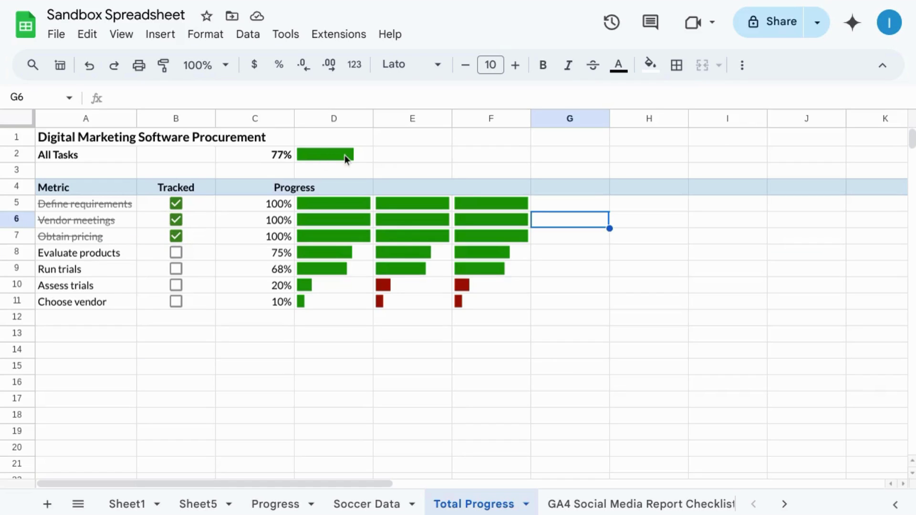
click(352, 155)
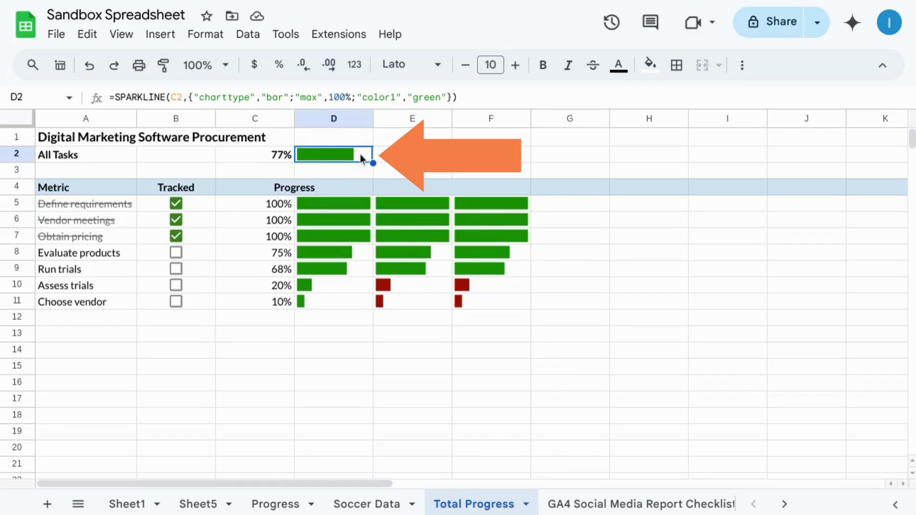
key(ctrl+b)
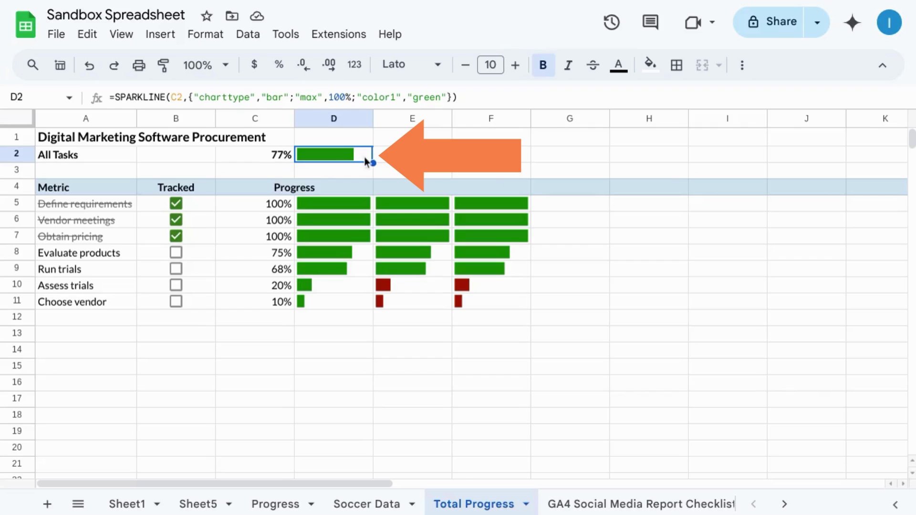